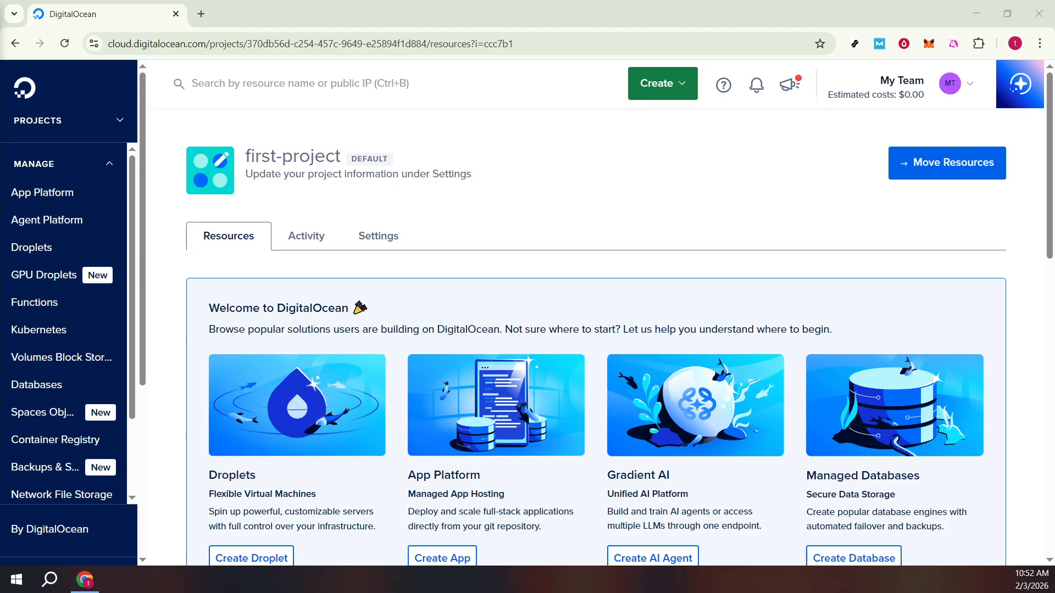
# Expand the projects list and look over the project and management sections of the navigation.
pyautogui.click(55, 126)
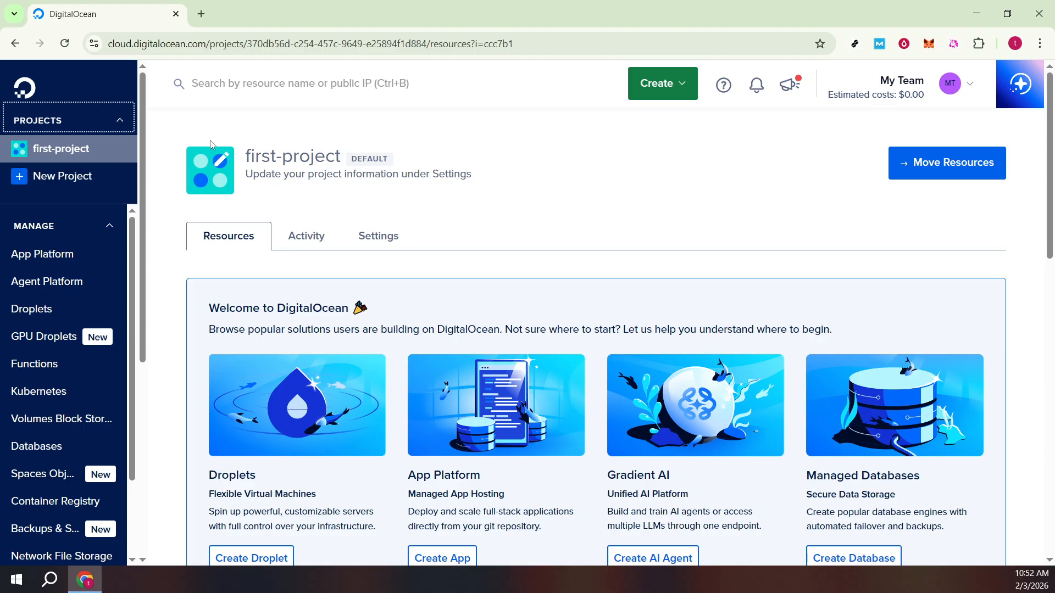
pyautogui.click(59, 231)
pyautogui.click(54, 230)
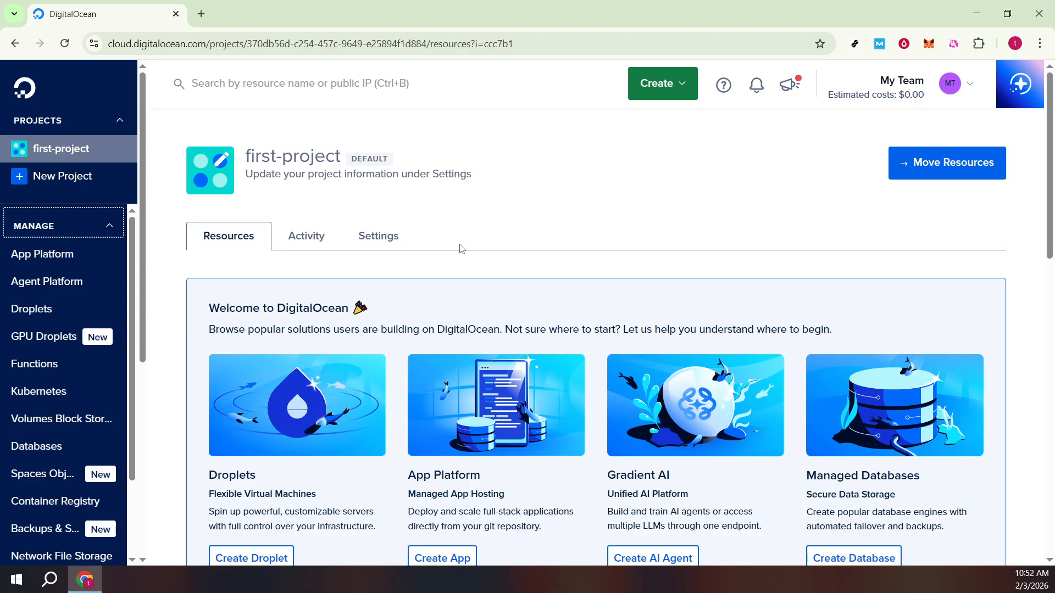
# Open the creation form for a new Droplet.
pyautogui.click(664, 97)
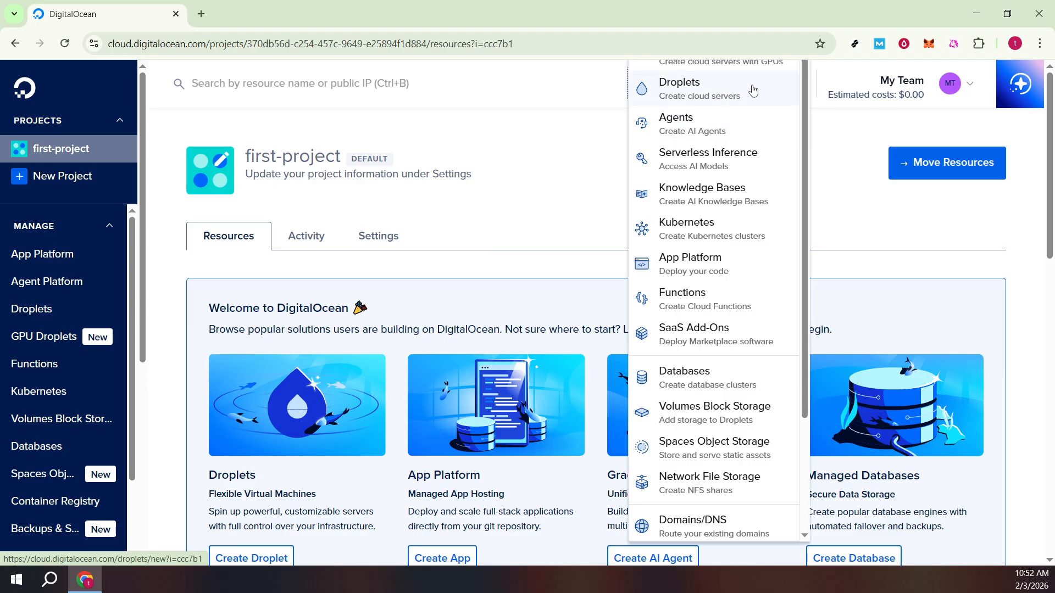
pyautogui.click(753, 89)
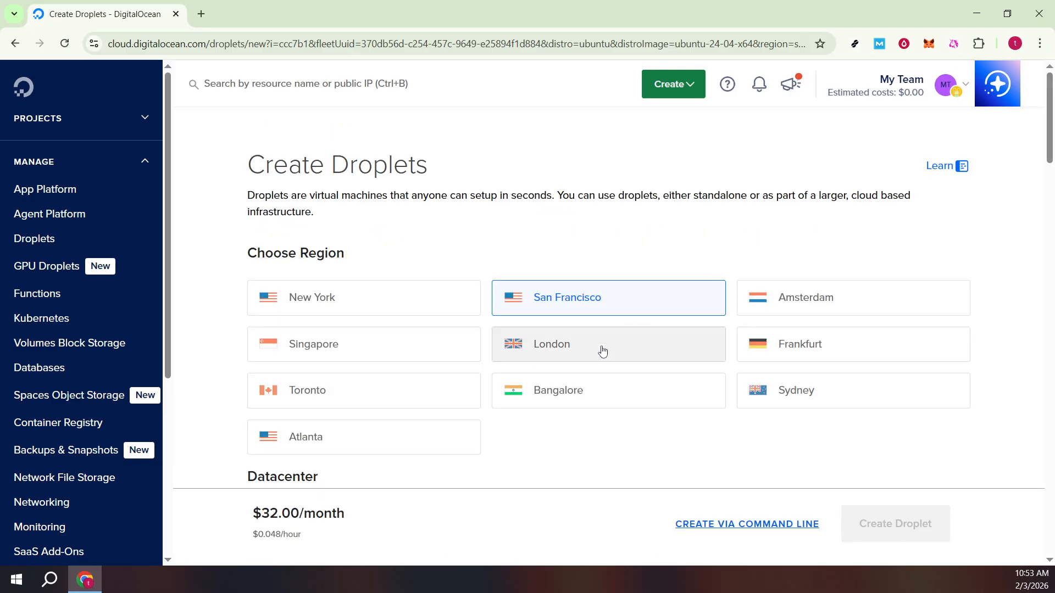
# Review the region, datacenter, VPC network and operating system image choices for the new Droplet.
pyautogui.scroll(-3, 599, 357)
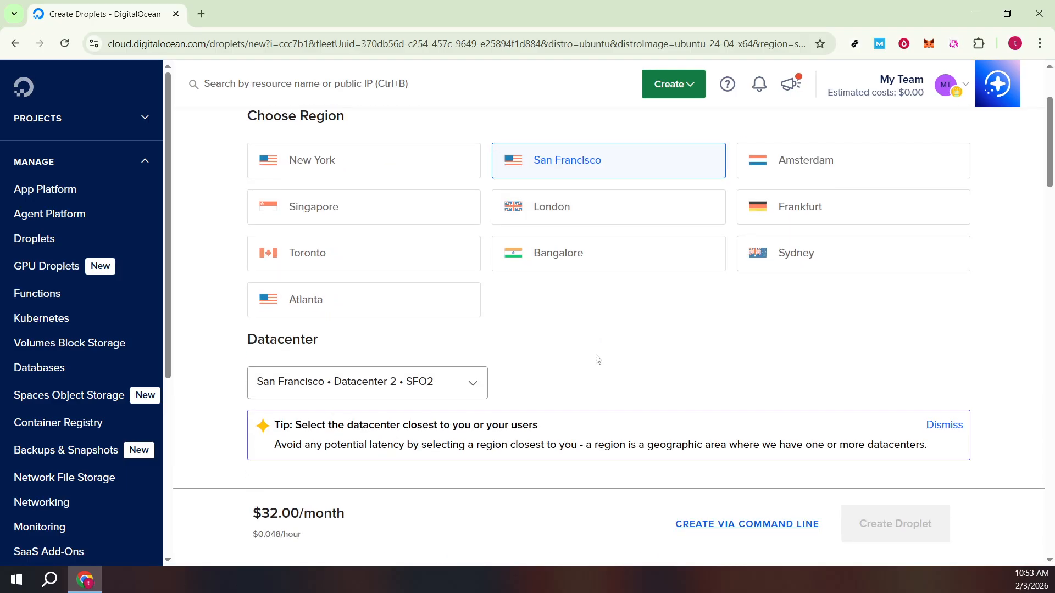
pyautogui.scroll(-3, 598, 358)
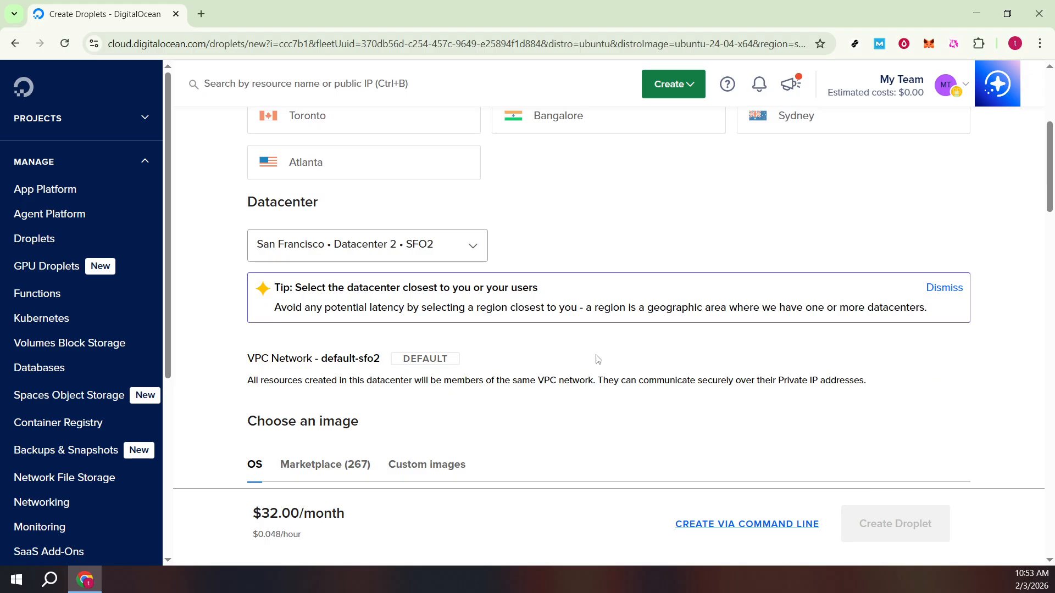
pyautogui.scroll(-4, 597, 359)
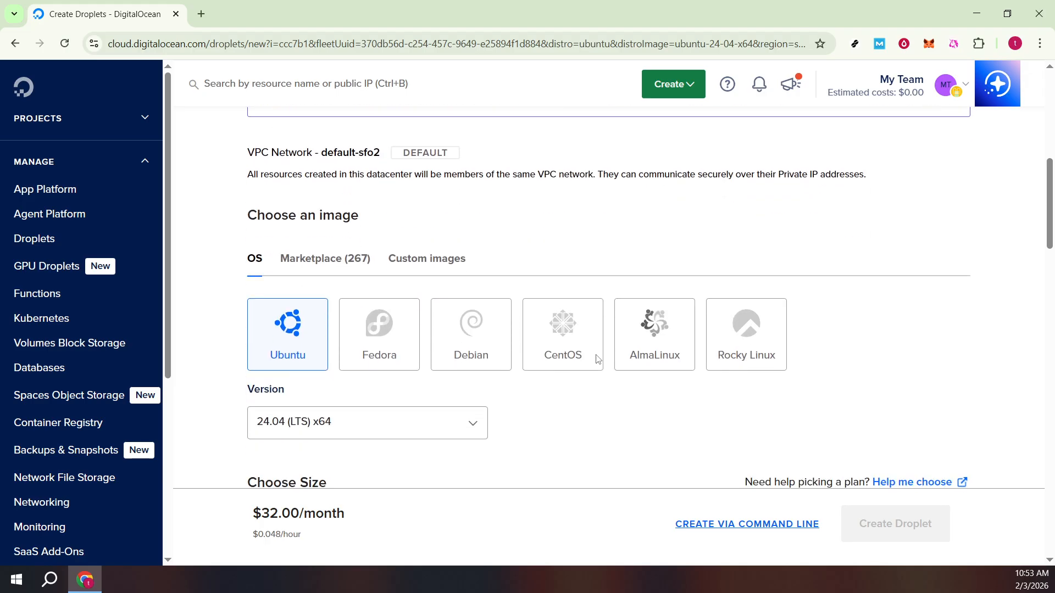
pyautogui.scroll(-1, 597, 360)
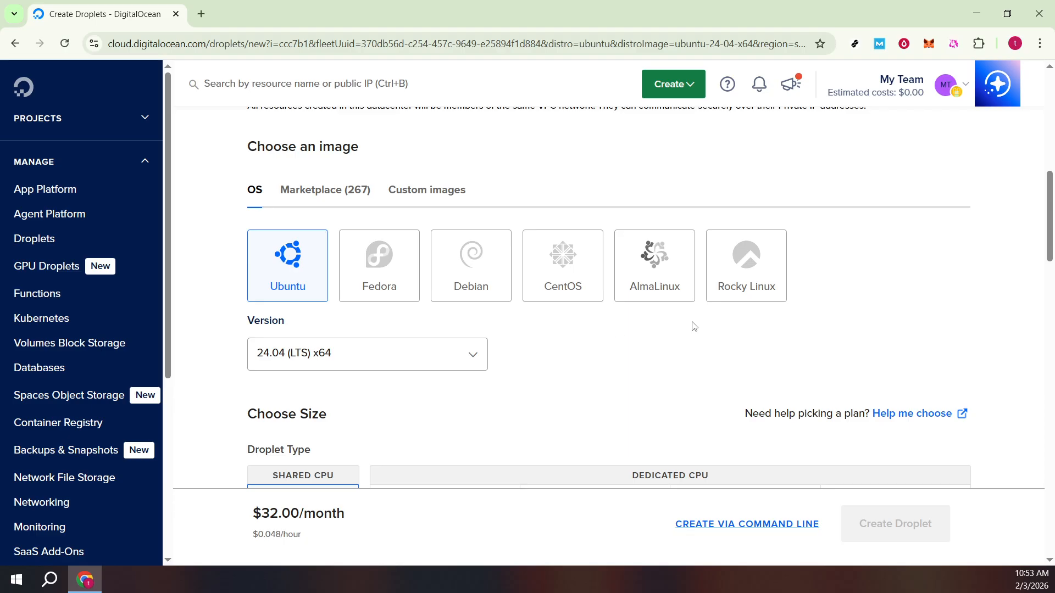
# Examine the Droplet types, CPU options and monthly pricing plans available for the new Droplet.
pyautogui.scroll(-2, 681, 311)
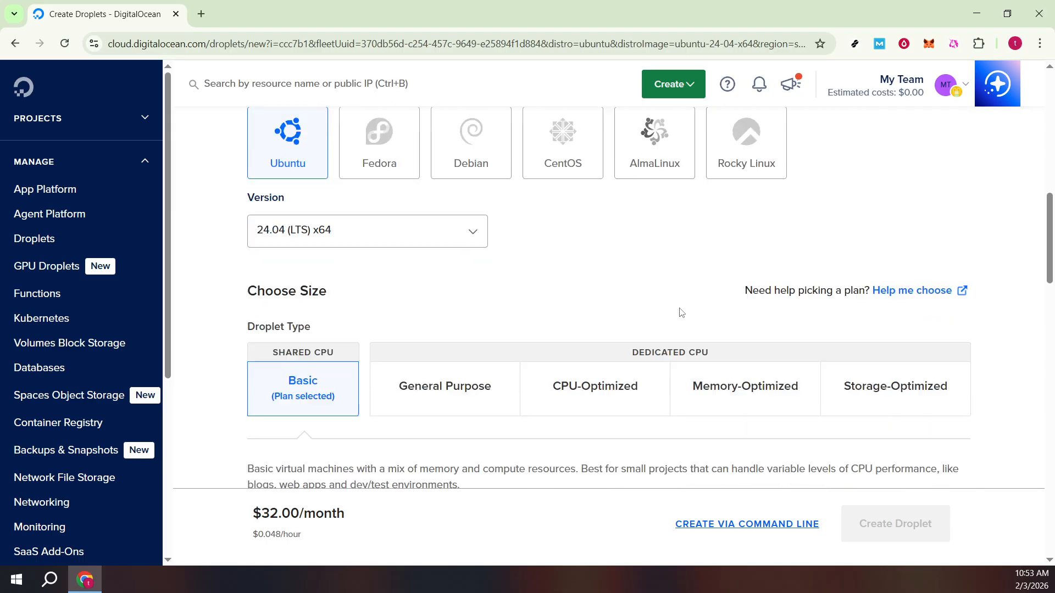
pyautogui.scroll(-1, 681, 312)
pyautogui.scroll(-1, 654, 355)
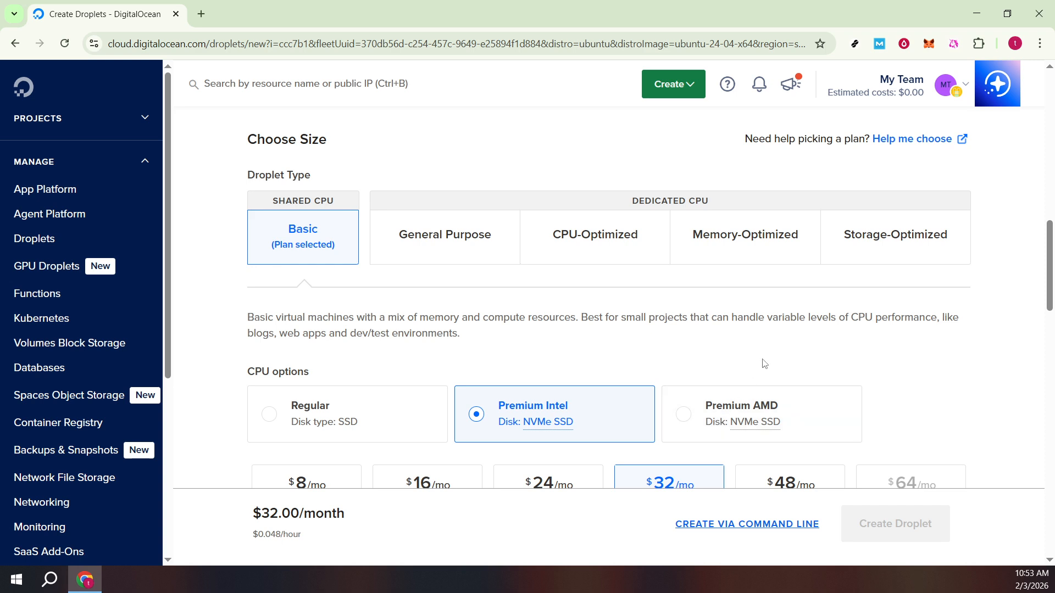
pyautogui.scroll(-3, 764, 363)
pyautogui.scroll(-1, 764, 363)
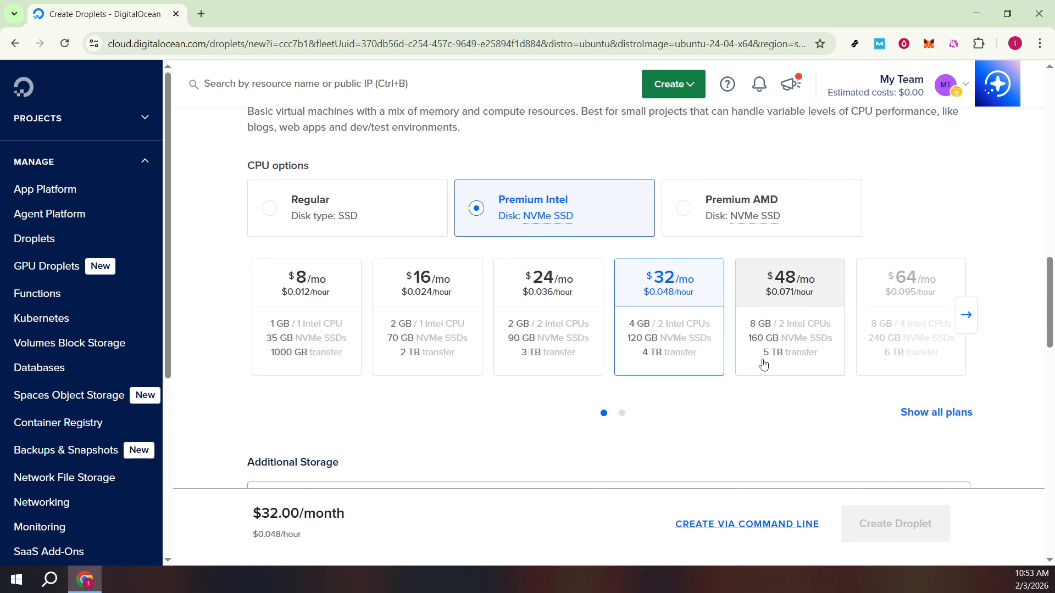
pyautogui.scroll(-1, 764, 363)
pyautogui.scroll(1, 763, 365)
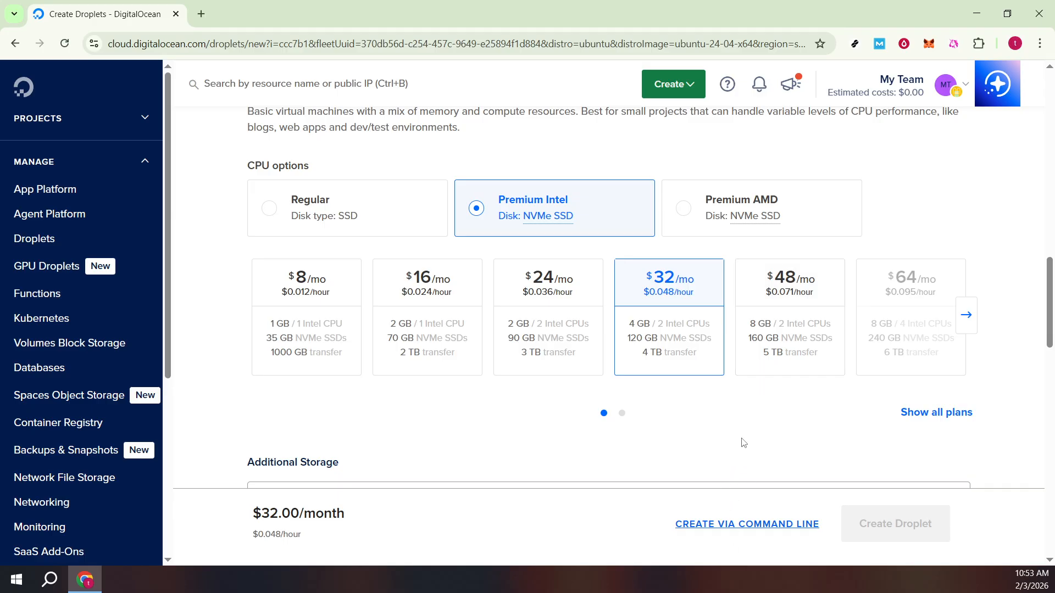
pyautogui.scroll(-1, 745, 438)
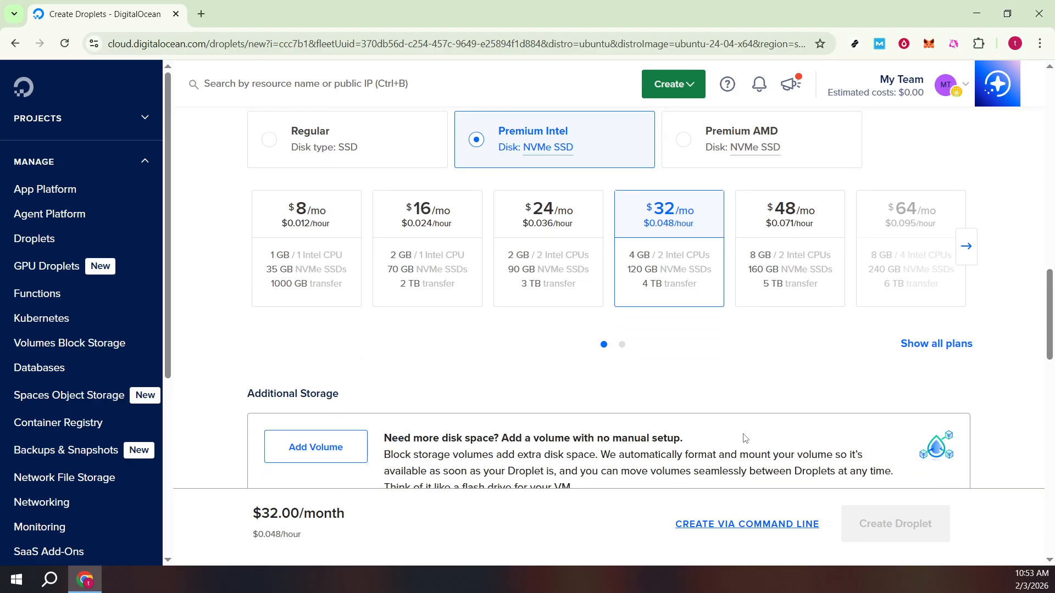
pyautogui.scroll(1, 744, 438)
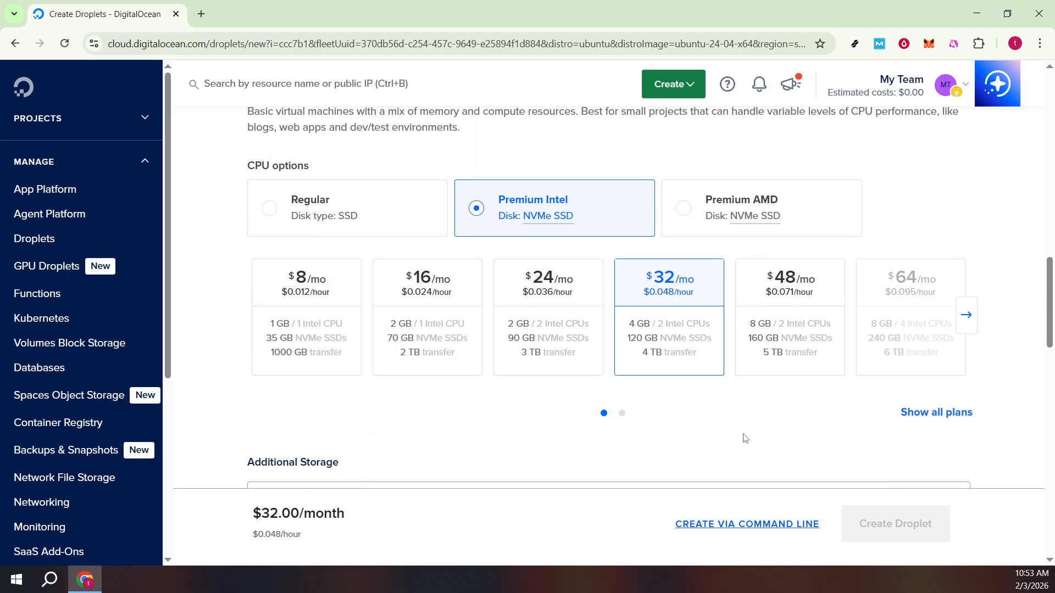
# Review the additional storage and backup options, and compare the SSH Key and Password authentication methods.
pyautogui.scroll(-3, 744, 438)
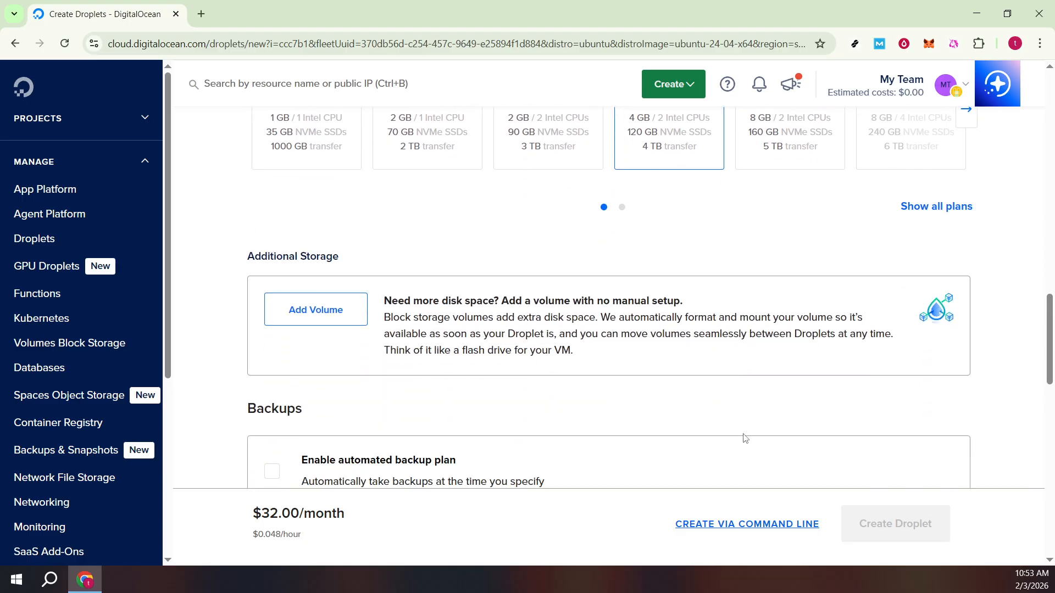
pyautogui.scroll(-1, 744, 438)
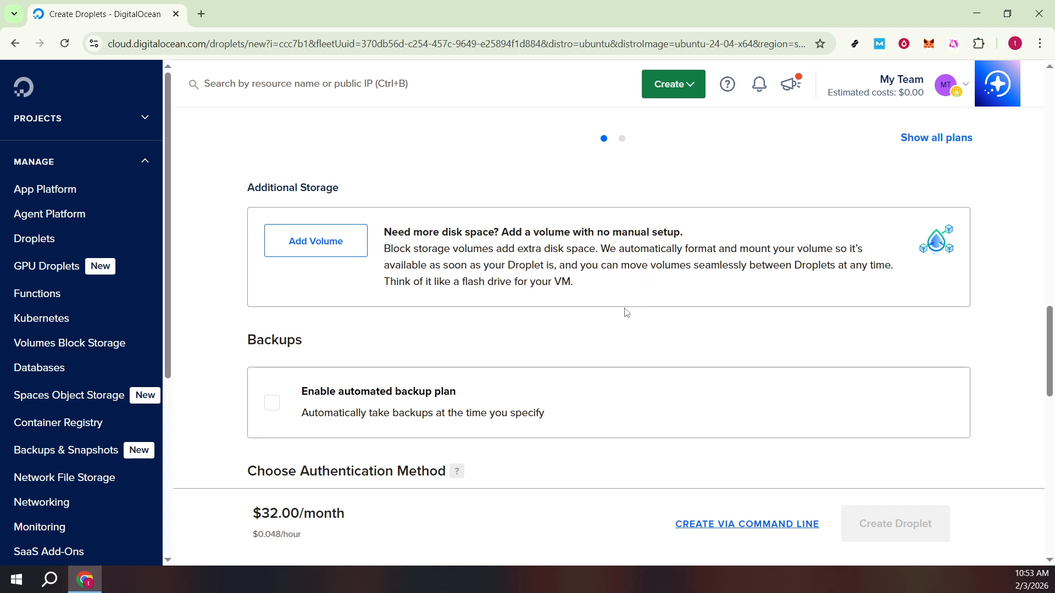
pyautogui.scroll(-1, 634, 306)
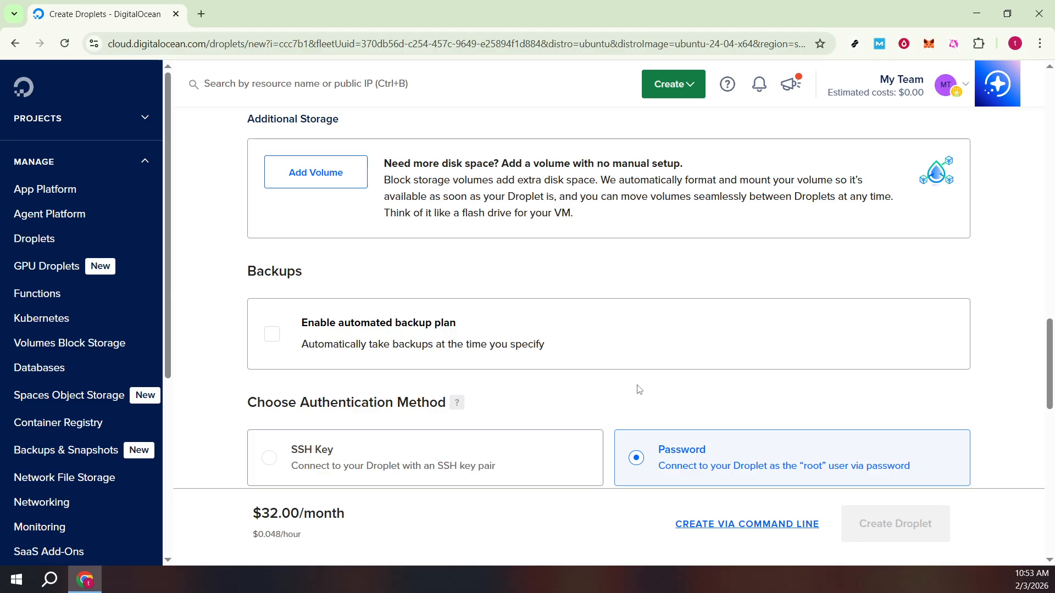
pyautogui.scroll(-1, 639, 390)
pyautogui.scroll(-1, 639, 390)
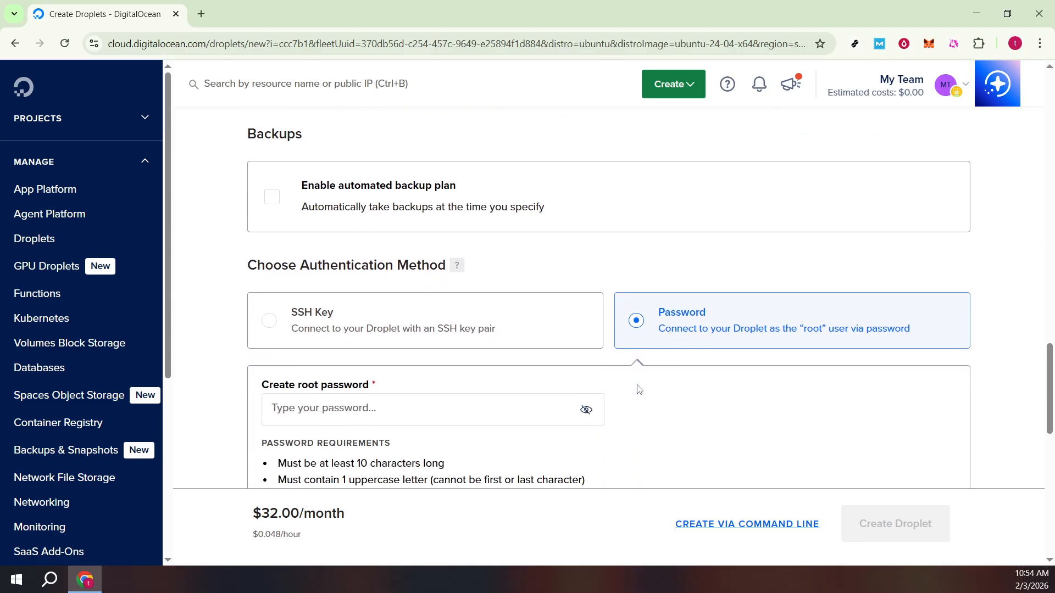
pyautogui.scroll(-2, 639, 390)
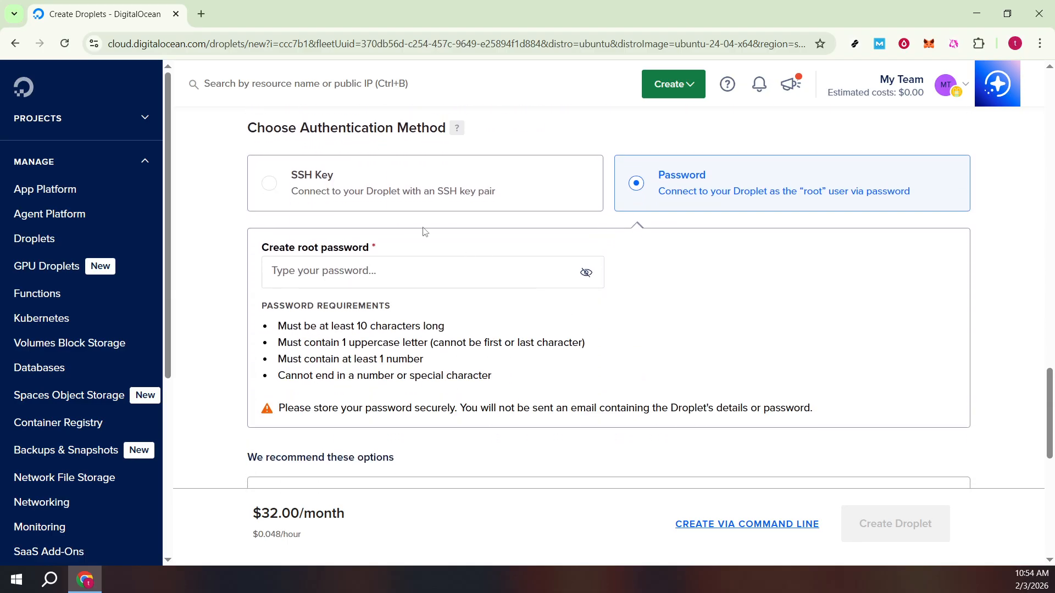
pyautogui.click(350, 196)
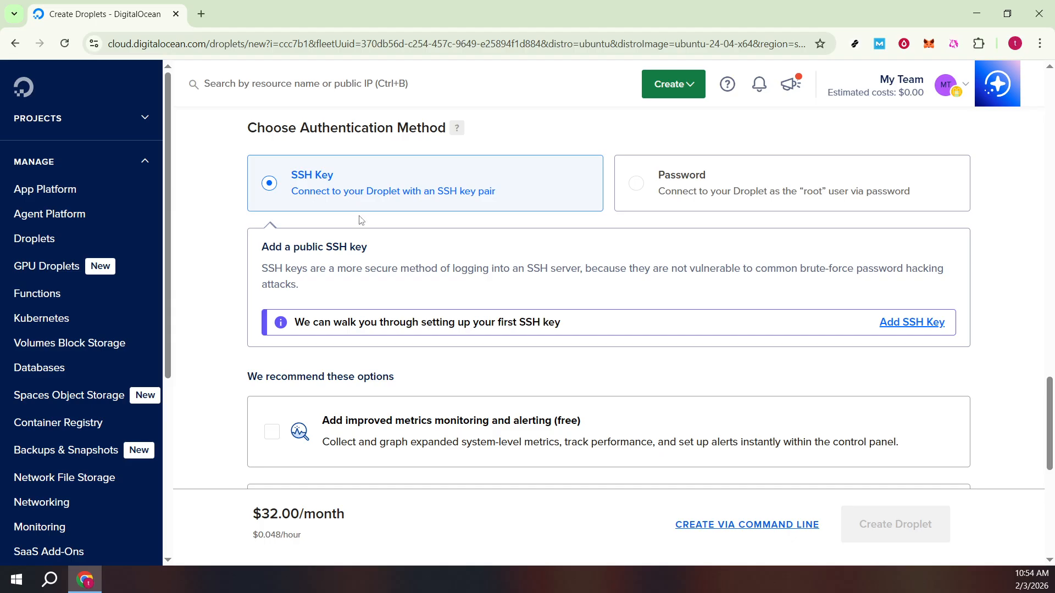
pyautogui.click(729, 196)
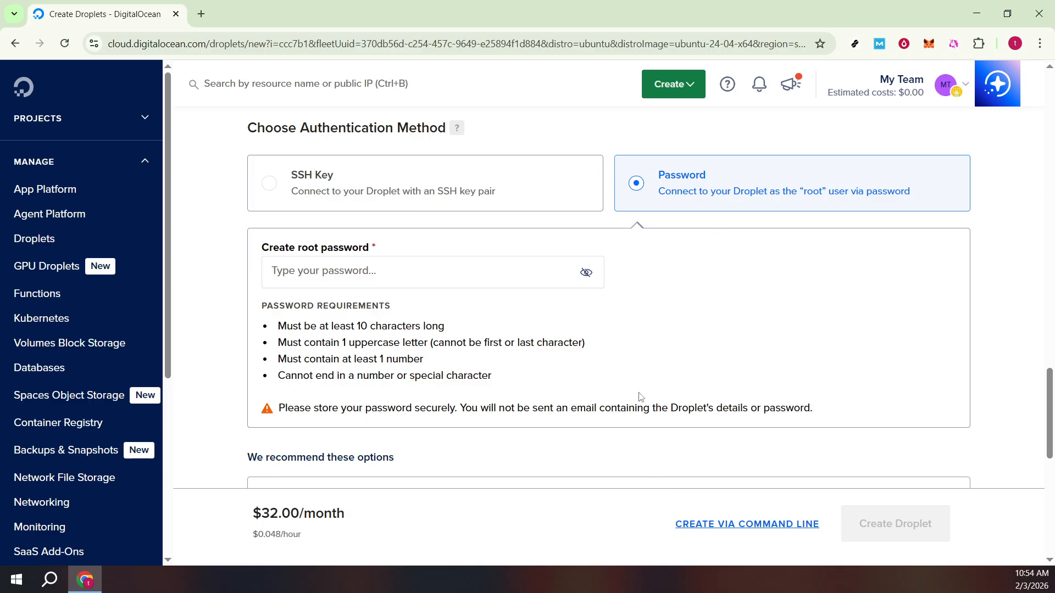
# Review the root password requirements, the recommended add-ons and the final quantity, hostname, tags and project details.
pyautogui.scroll(-3, 643, 387)
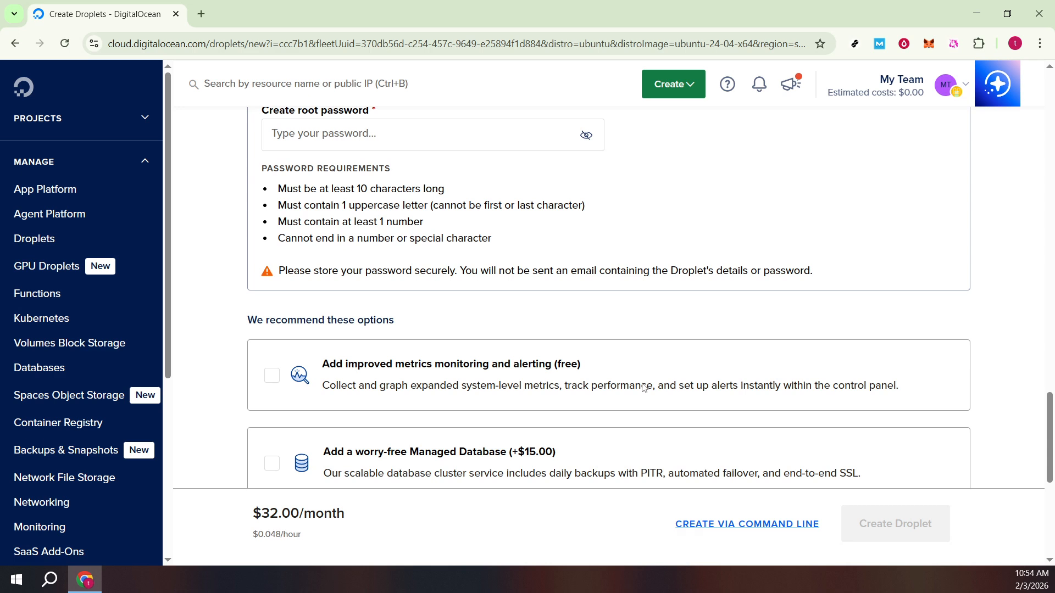
pyautogui.scroll(-5, 643, 387)
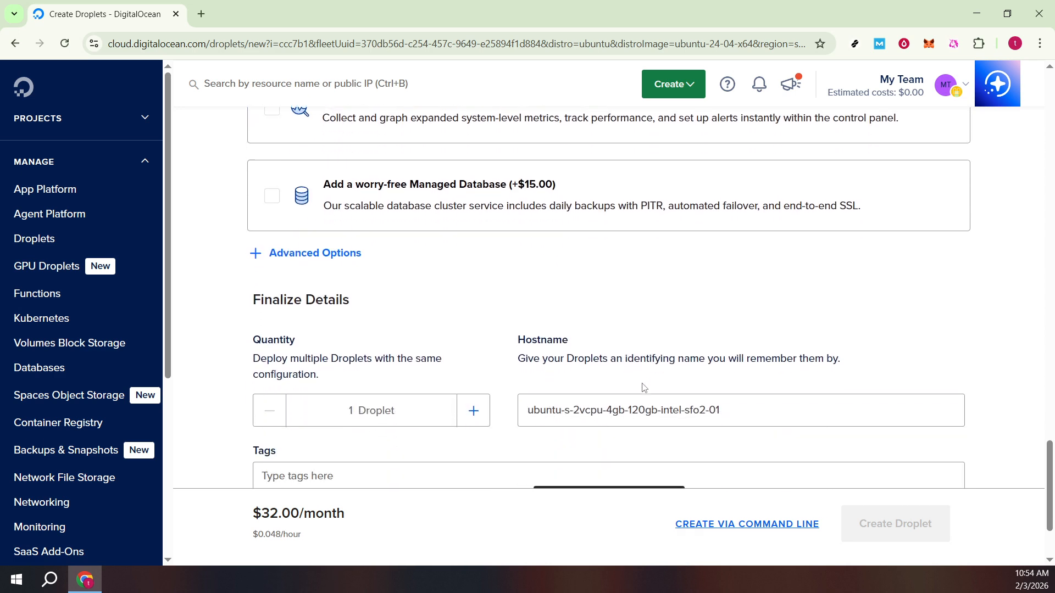
pyautogui.scroll(-1, 644, 388)
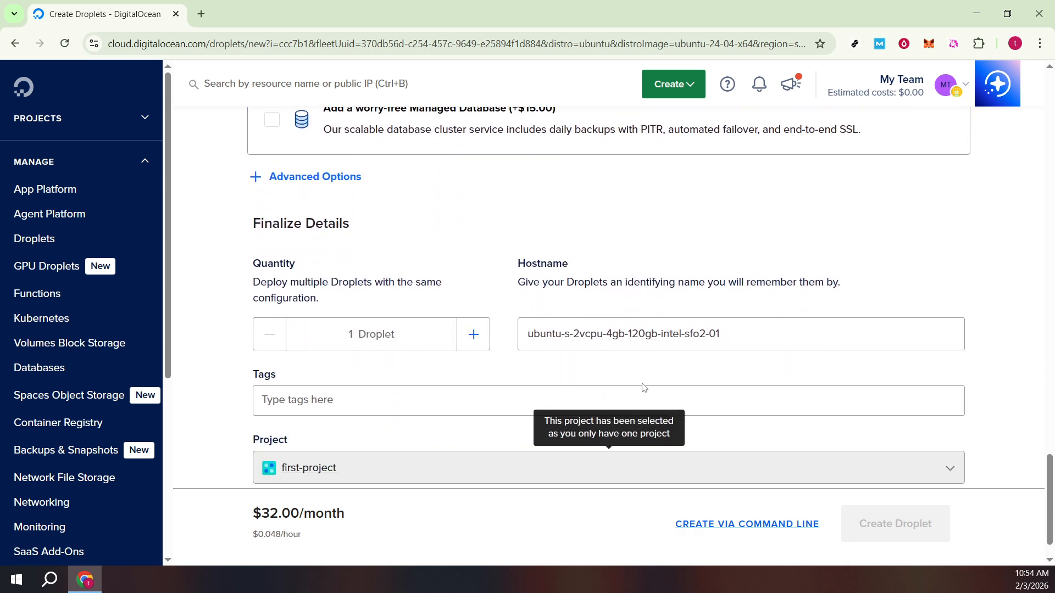
pyautogui.scroll(-1, 644, 388)
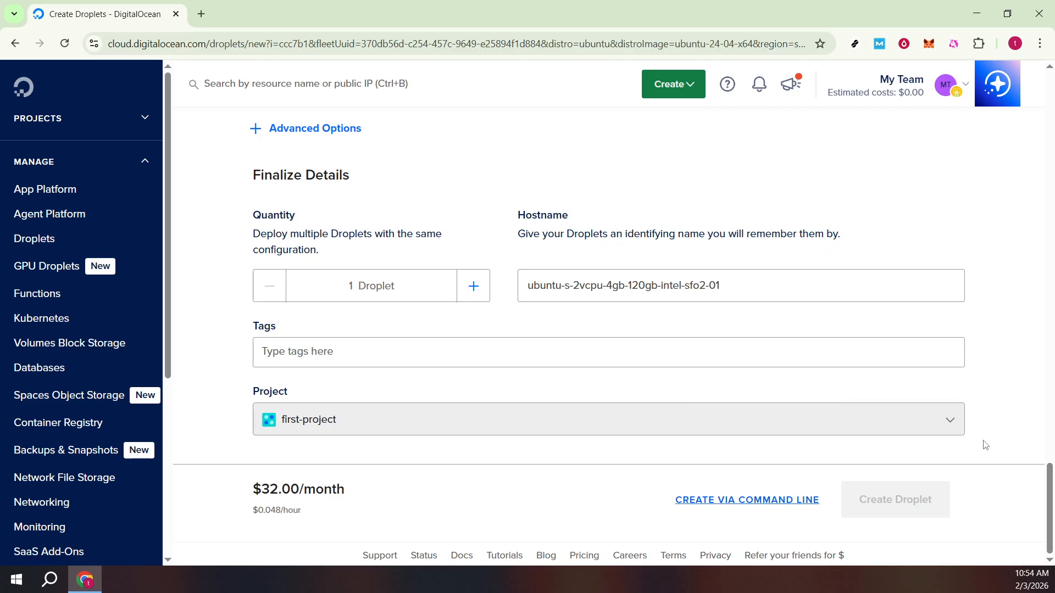